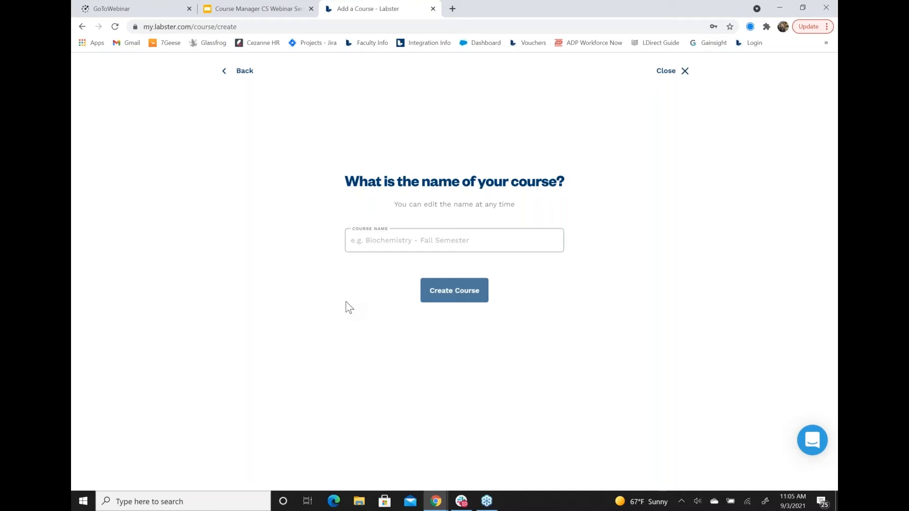
pyautogui.click(441, 248)
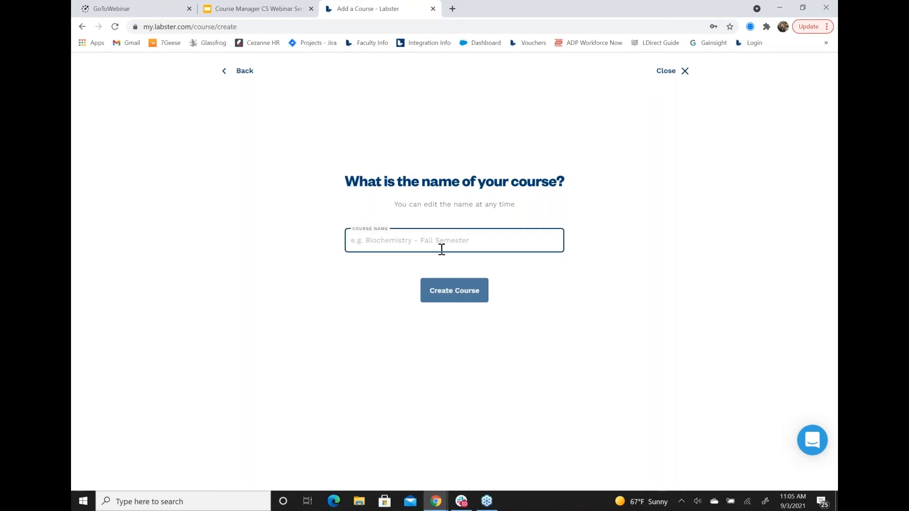
pyautogui.write('Biology 100')
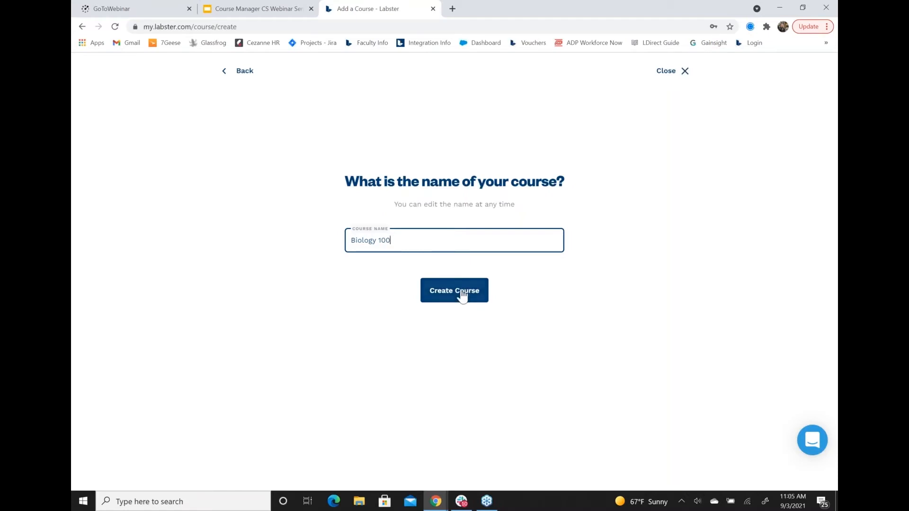
pyautogui.click(683, 75)
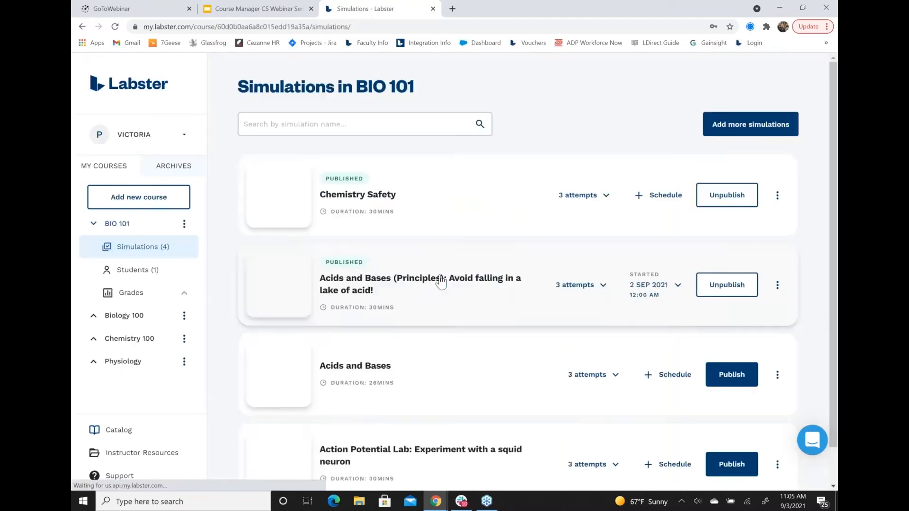
# Open the simulation catalog for BIO 101 and view the details of the Acids and Bases simulation
pyautogui.click(133, 254)
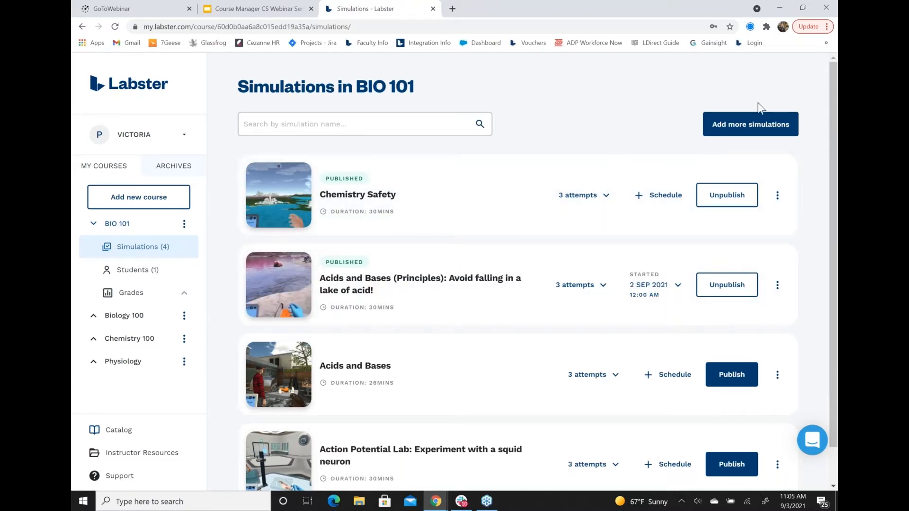
pyautogui.click(741, 133)
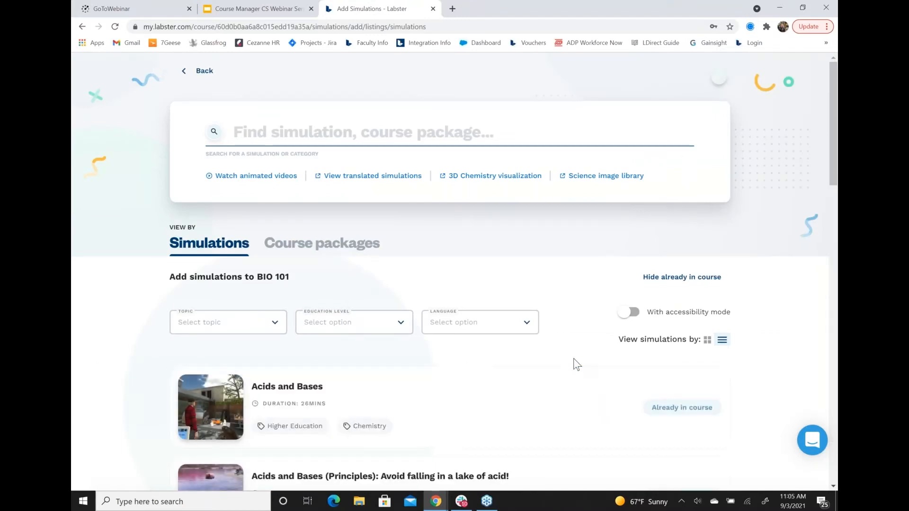
pyautogui.scroll(-4, 445, 283)
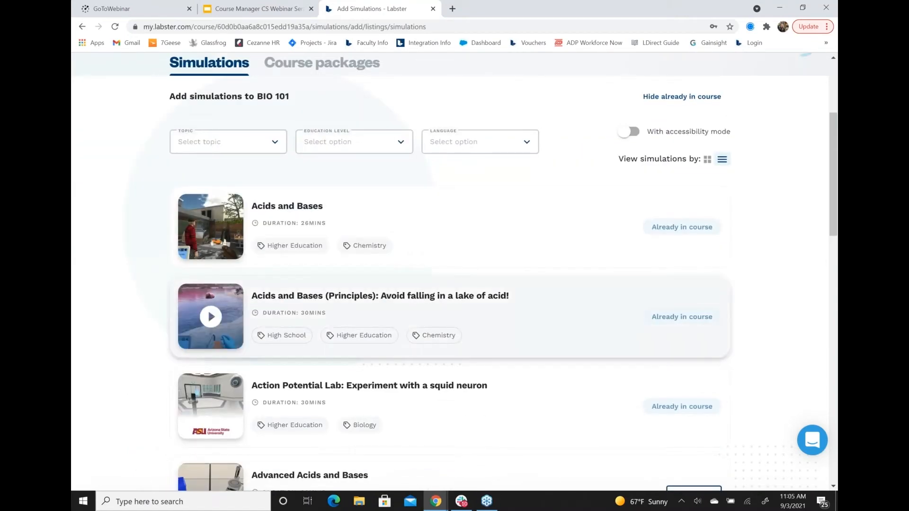
pyautogui.click(300, 212)
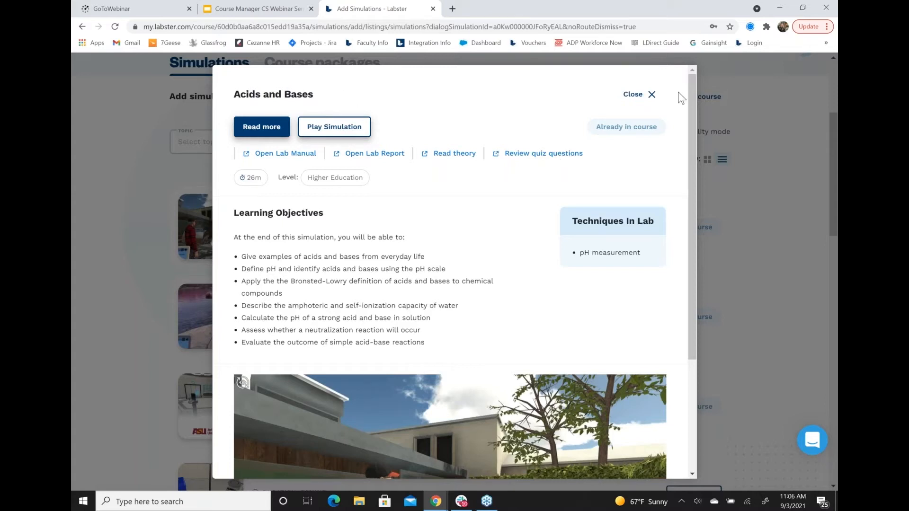
pyautogui.click(651, 96)
# Add the Advanced Acids and Bases and Animal Genetics simulations to BIO 101
pyautogui.scroll(-6, 649, 189)
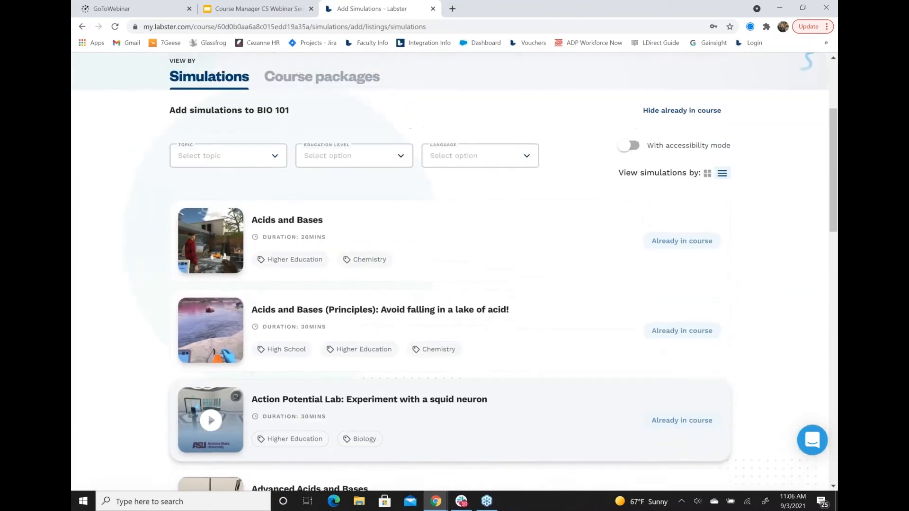
pyautogui.scroll(-1, 544, 360)
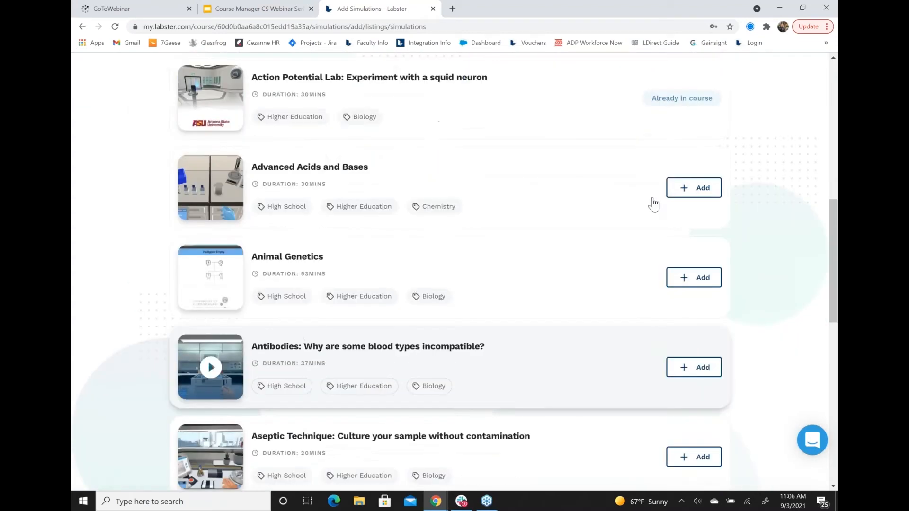
pyautogui.click(695, 188)
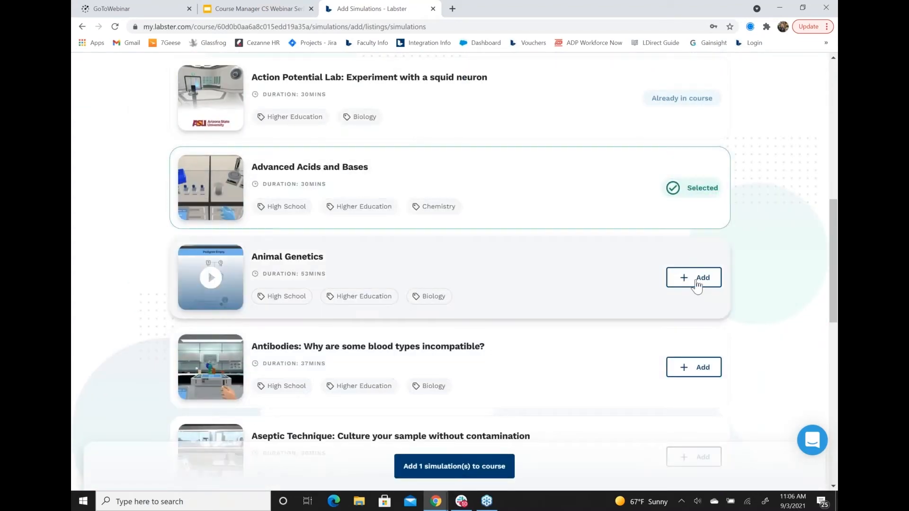
pyautogui.click(695, 280)
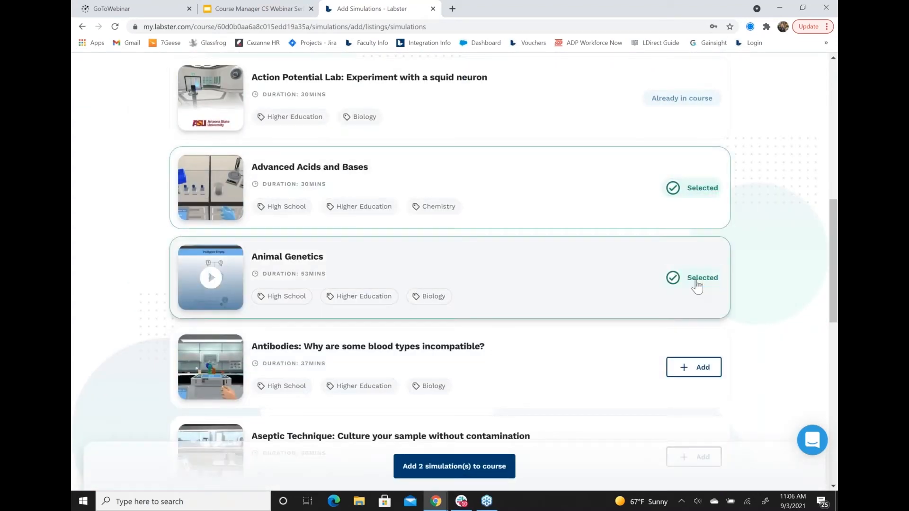
pyautogui.click(451, 467)
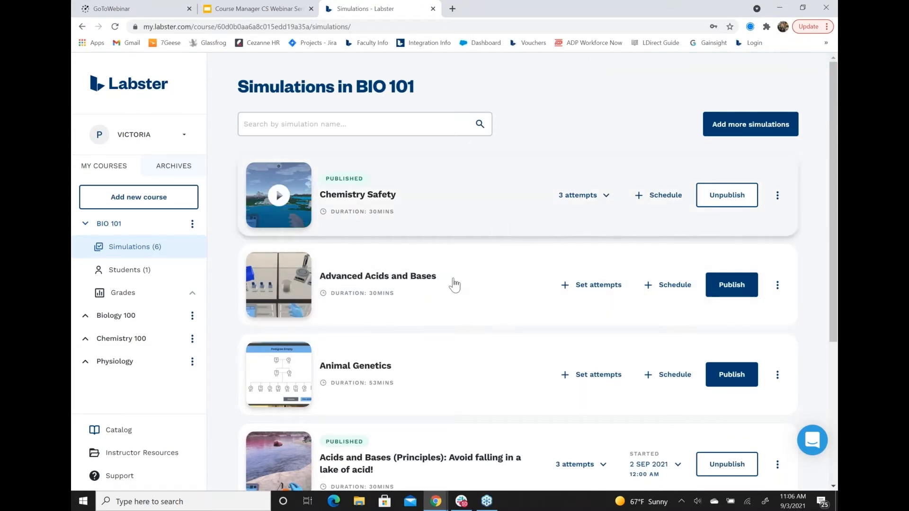
# Limit the Advanced Acids and Bases simulation to 3 attempts without applying the limit to all simulations
pyautogui.scroll(-5, 564, 287)
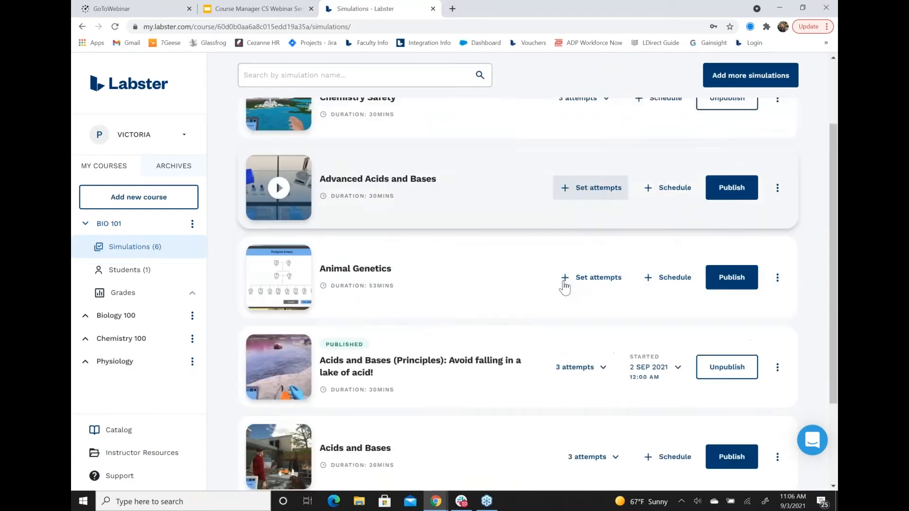
pyautogui.scroll(5, 564, 287)
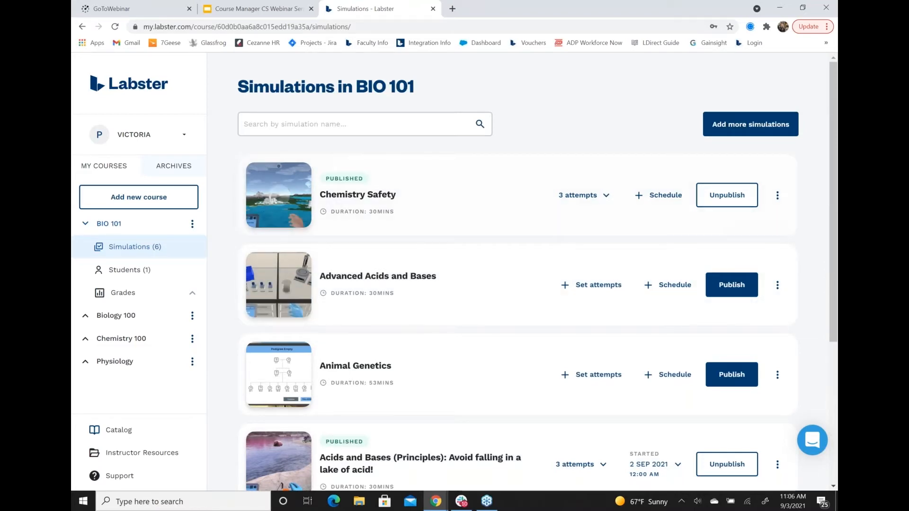
pyautogui.click(587, 288)
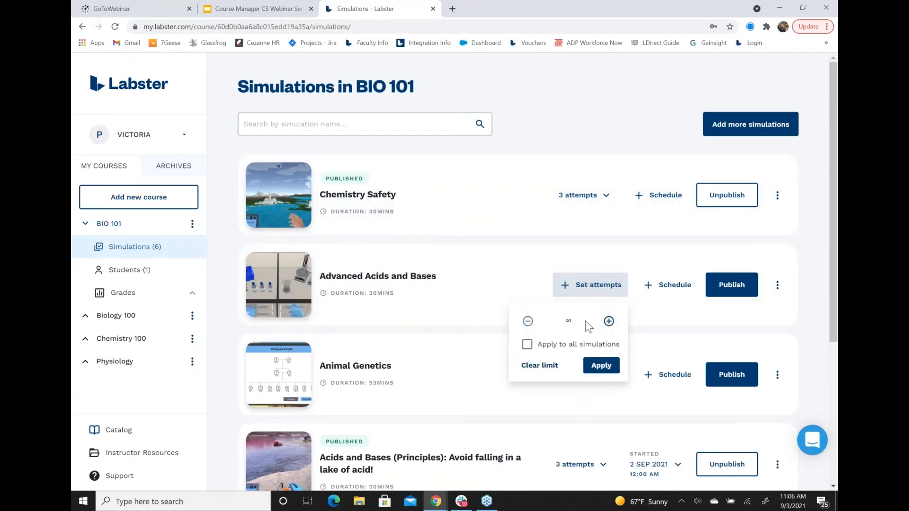
pyautogui.click(609, 321)
pyautogui.click(609, 321)
pyautogui.click(609, 322)
pyautogui.click(601, 365)
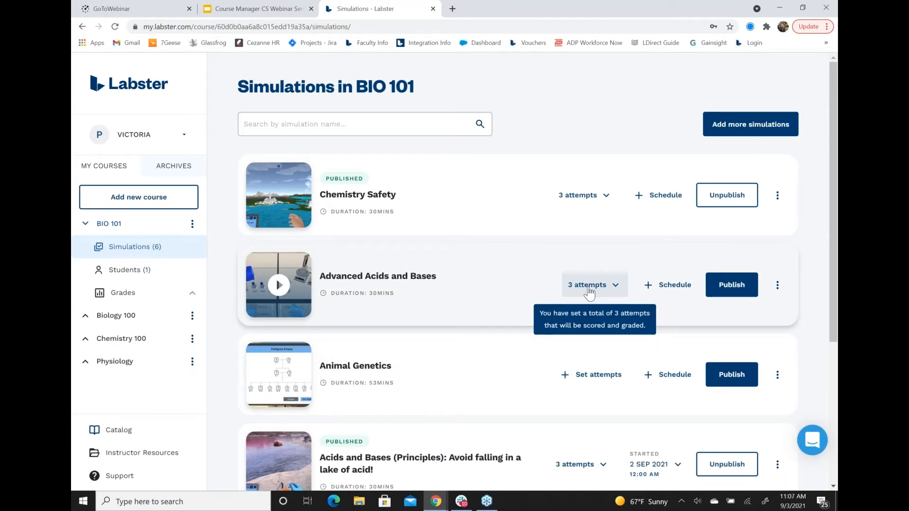
# Schedule Advanced Acids and Bases to start on 03-09-2021 at 12:00 AM and publish it
pyautogui.click(668, 284)
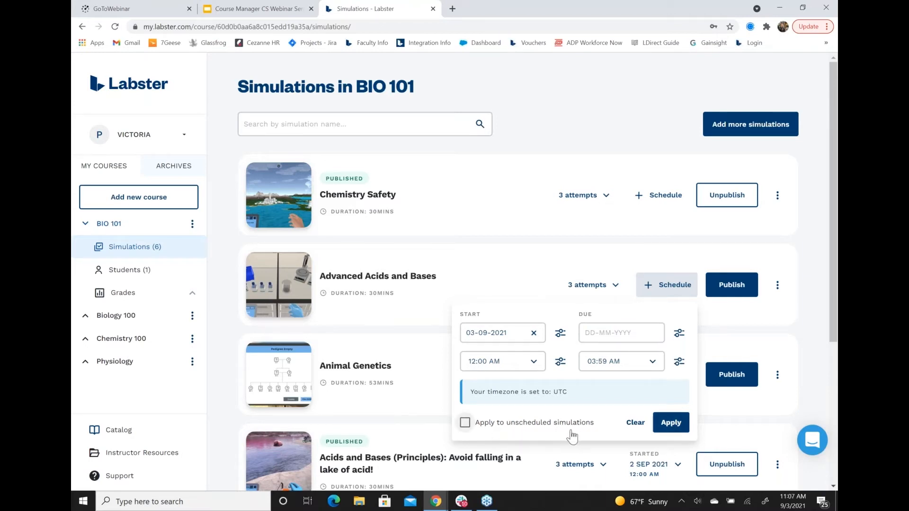
pyautogui.click(667, 425)
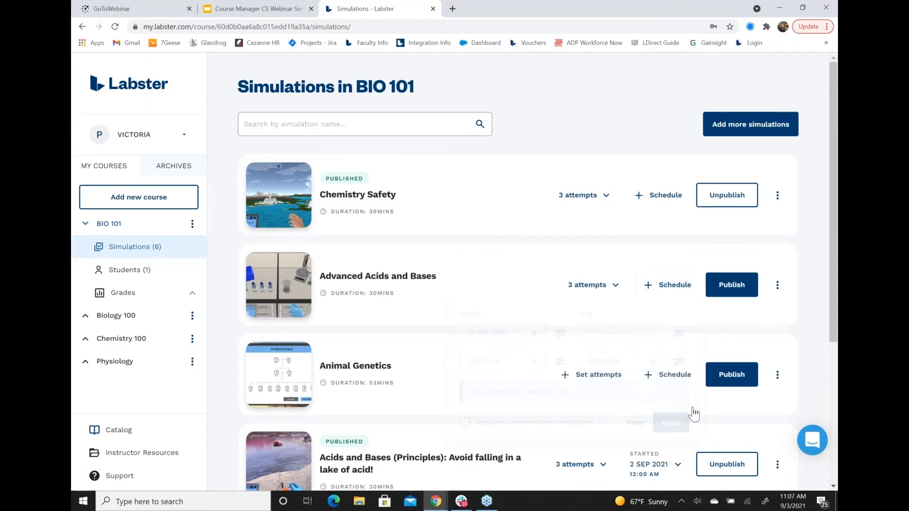
pyautogui.click(739, 289)
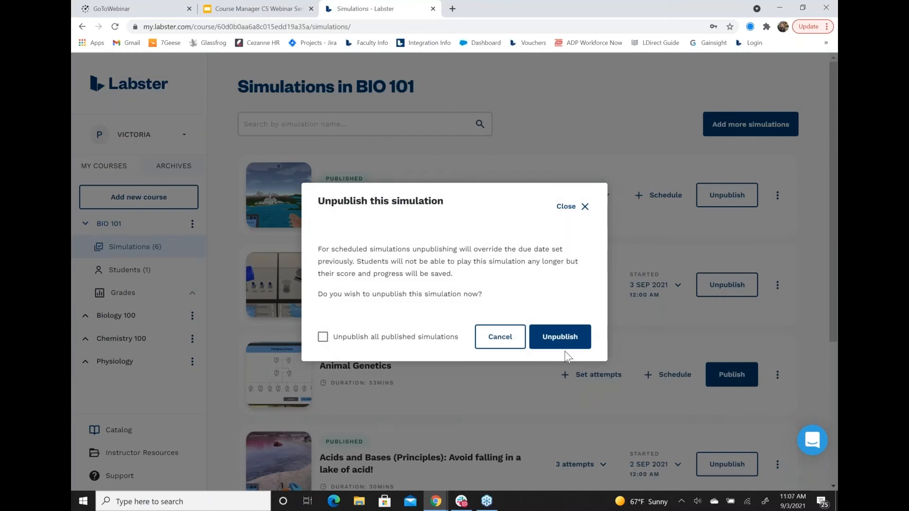
pyautogui.click(585, 206)
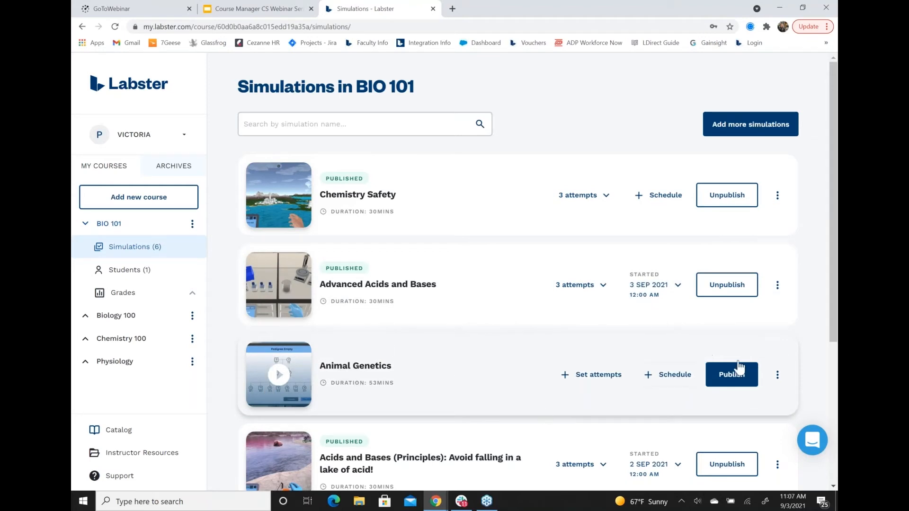
# Remove the Animal Genetics simulation from BIO 101
pyautogui.click(778, 377)
pyautogui.click(787, 399)
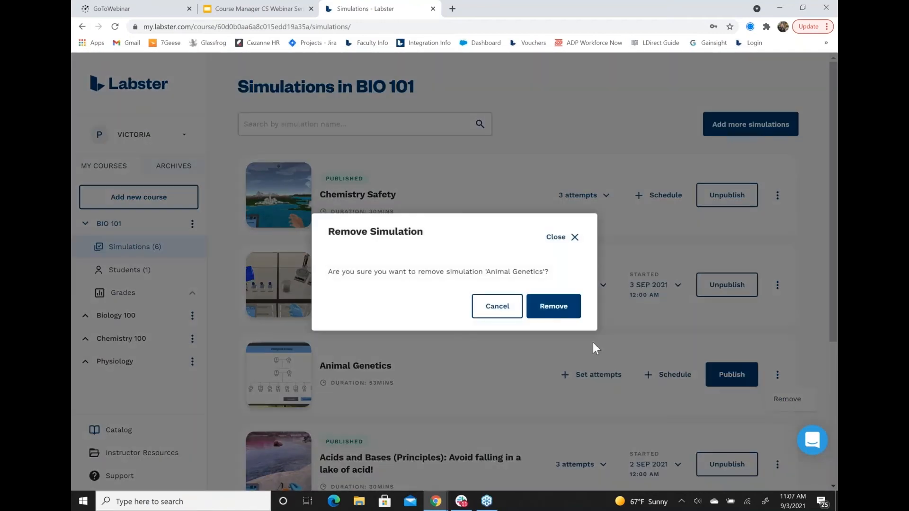
pyautogui.click(554, 308)
# Remove the Acids and Bases and Action Potential Lab simulations from BIO 101
pyautogui.scroll(-1, 547, 407)
pyautogui.scroll(-2, 530, 388)
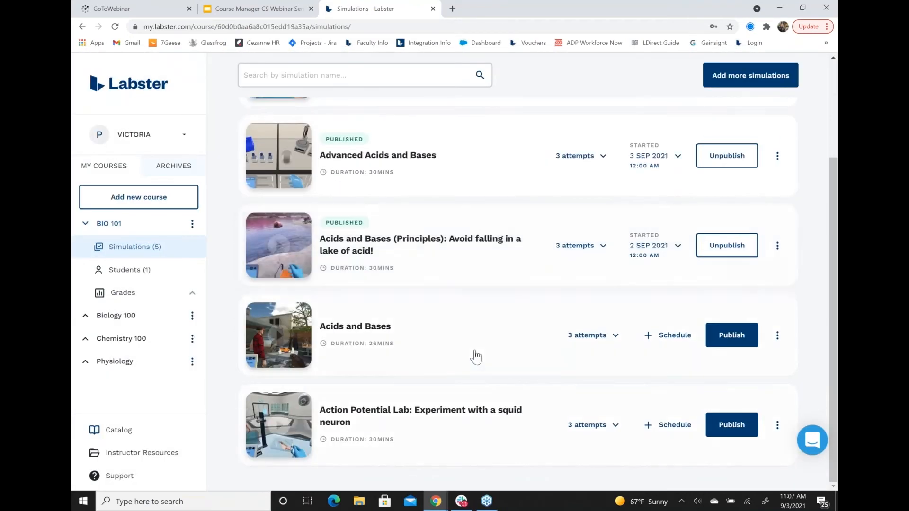
pyautogui.scroll(3, 446, 175)
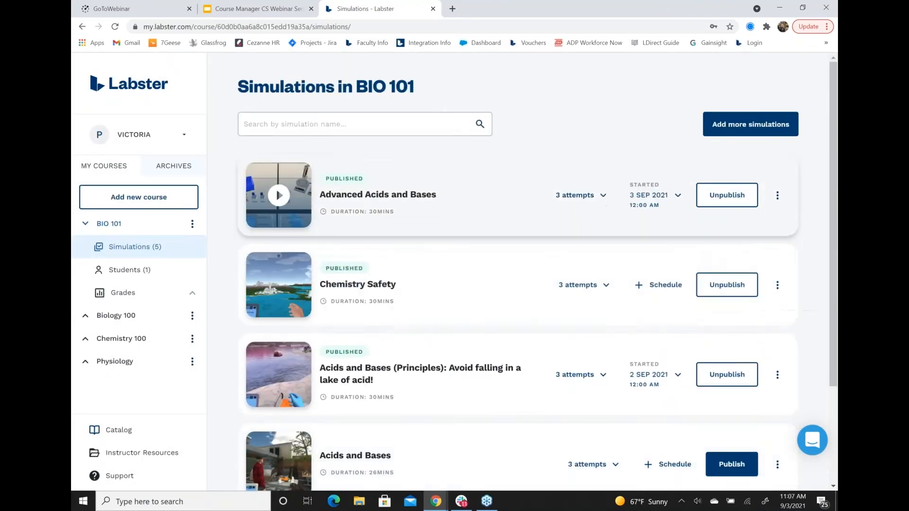
pyautogui.scroll(-3, 424, 303)
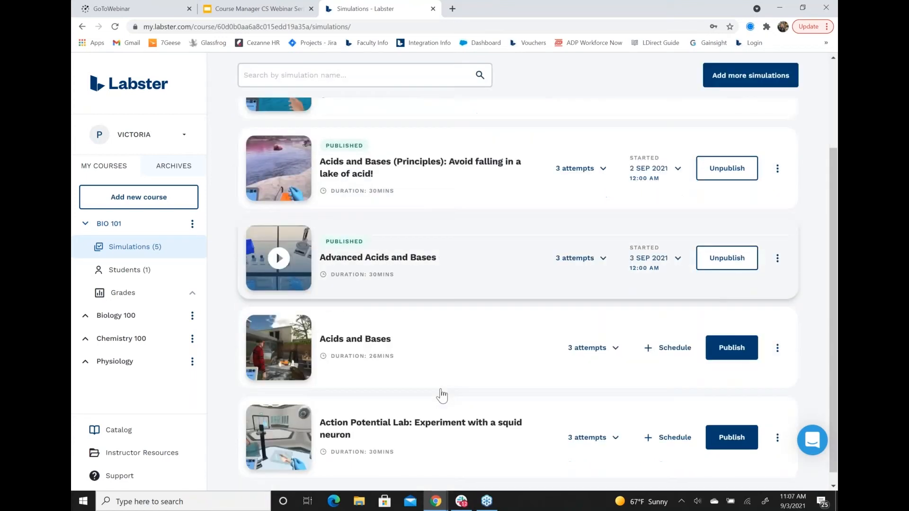
pyautogui.click(780, 336)
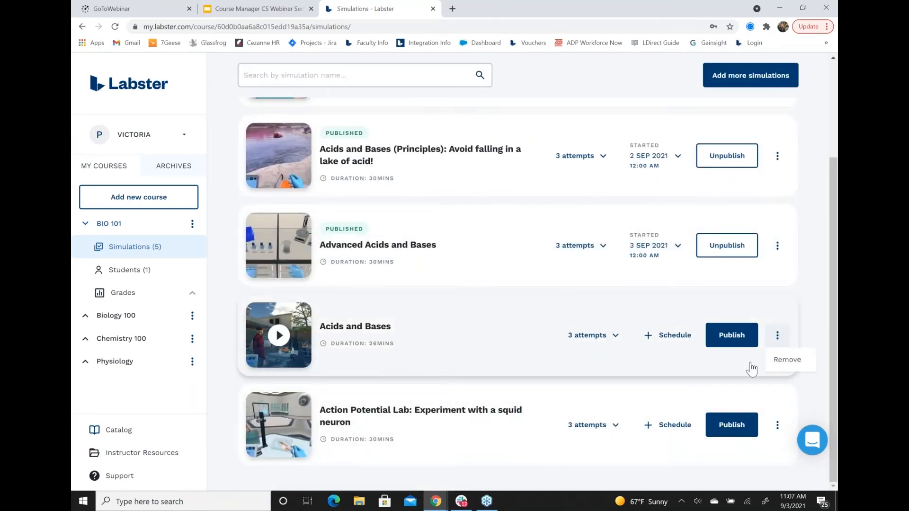
pyautogui.click(786, 360)
pyautogui.click(554, 307)
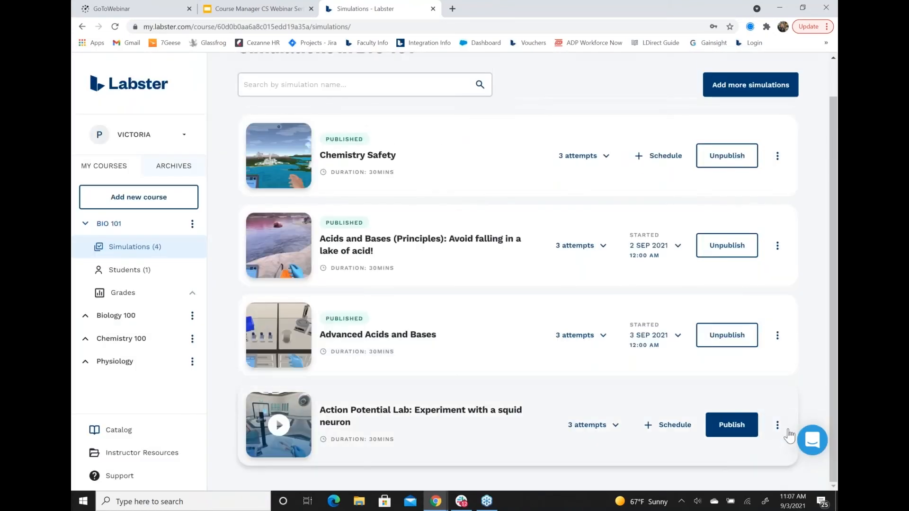
pyautogui.click(785, 449)
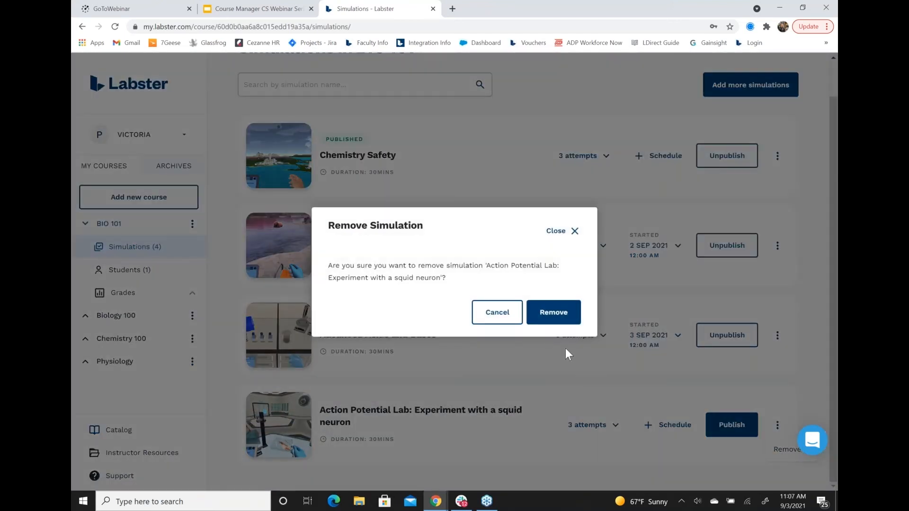
pyautogui.click(552, 312)
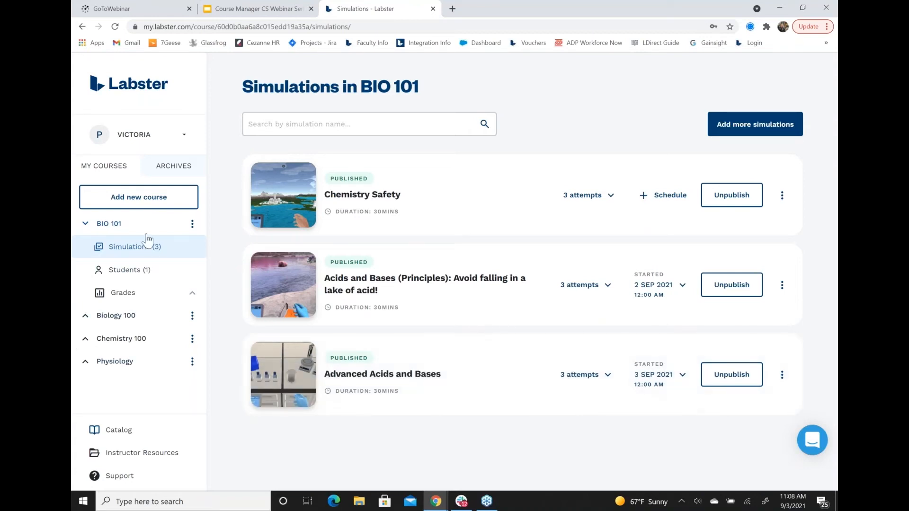
# Open the BIO 101 student list and view the available ways to add students
pyautogui.click(135, 276)
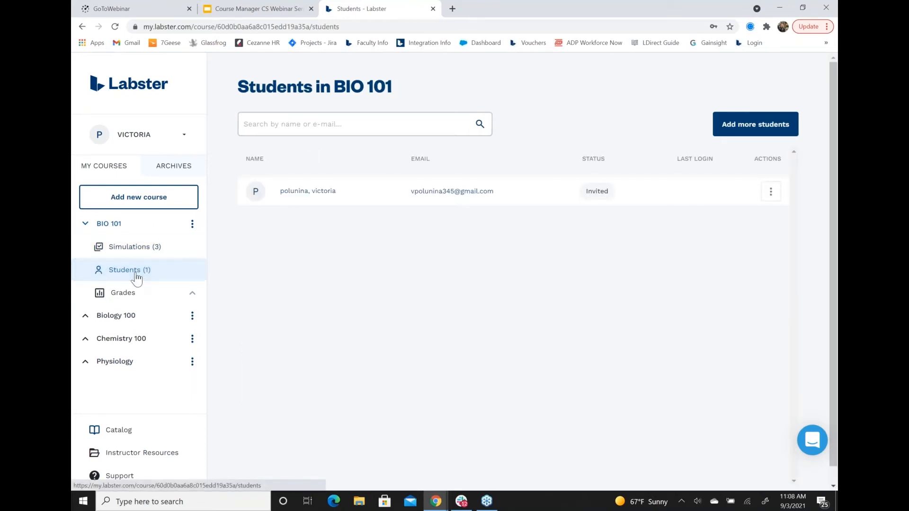
pyautogui.click(755, 124)
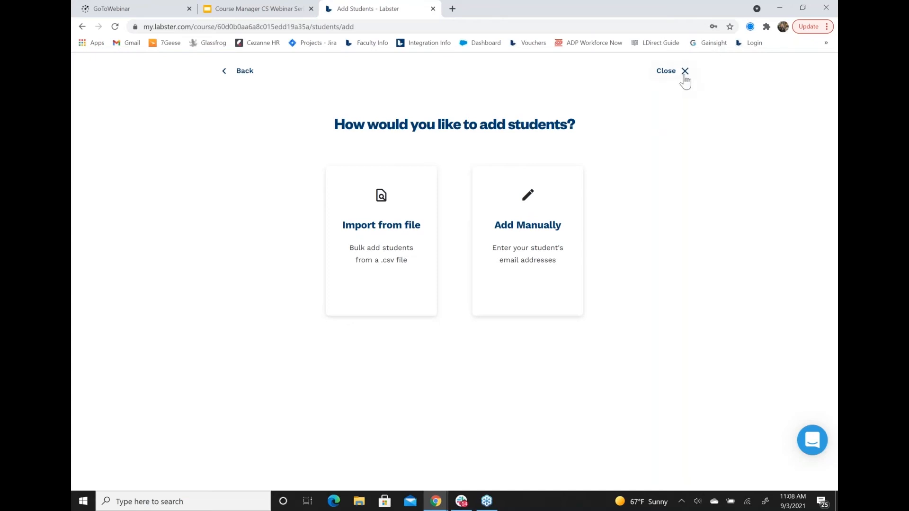
pyautogui.click(684, 76)
# Check which actions are available for the invited student in BIO 101
pyautogui.moveTo(610, 184)
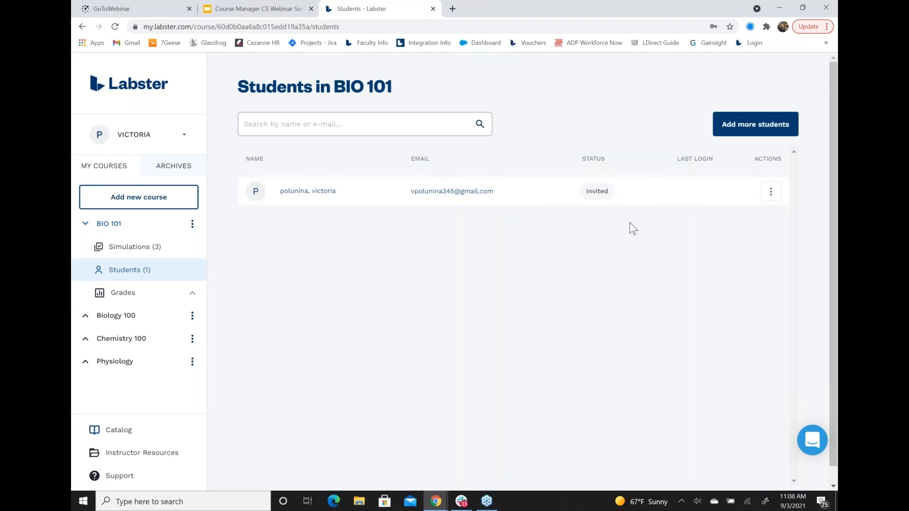
pyautogui.click(771, 193)
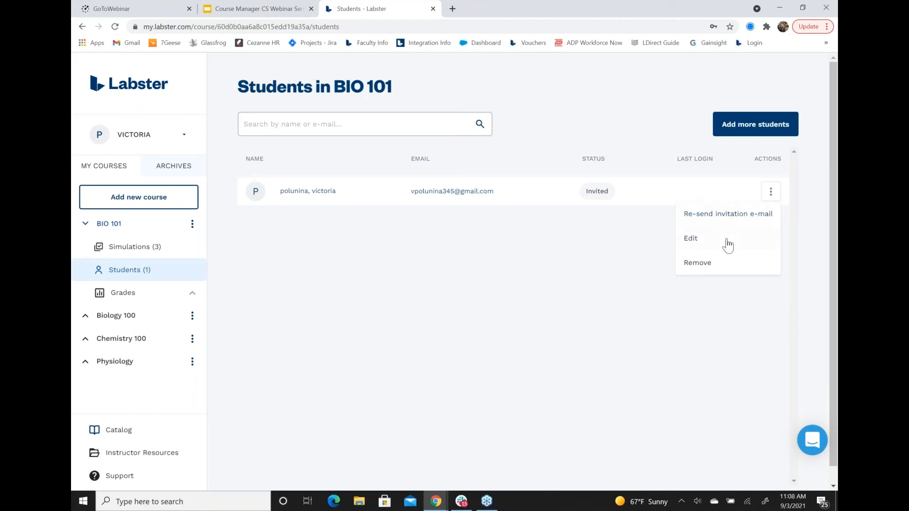
pyautogui.click(569, 255)
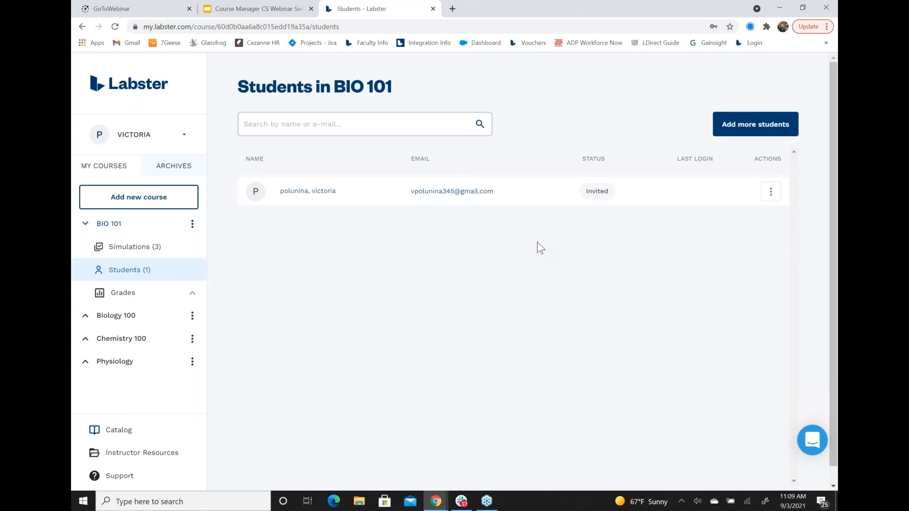
# Review the BIO 101 grades per simulation, including the student's Chemistry Safety summary, and the grades per student
pyautogui.click(122, 293)
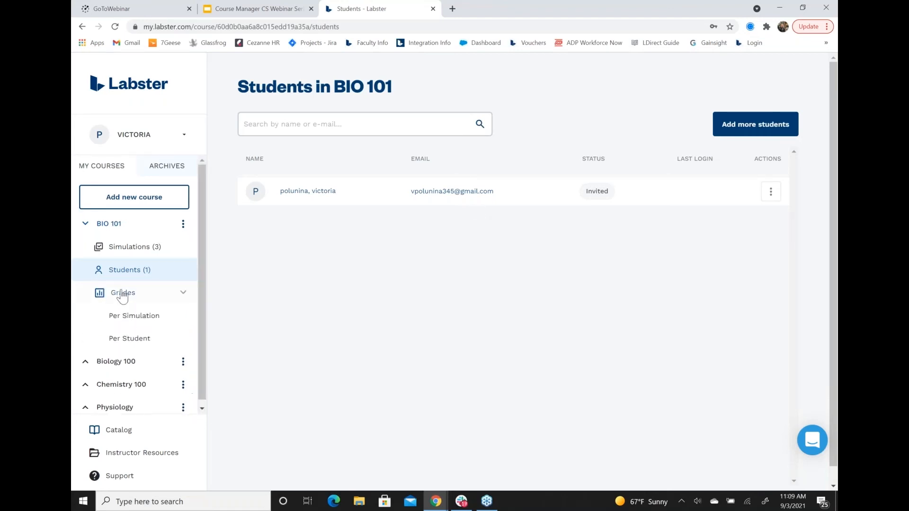
pyautogui.click(141, 319)
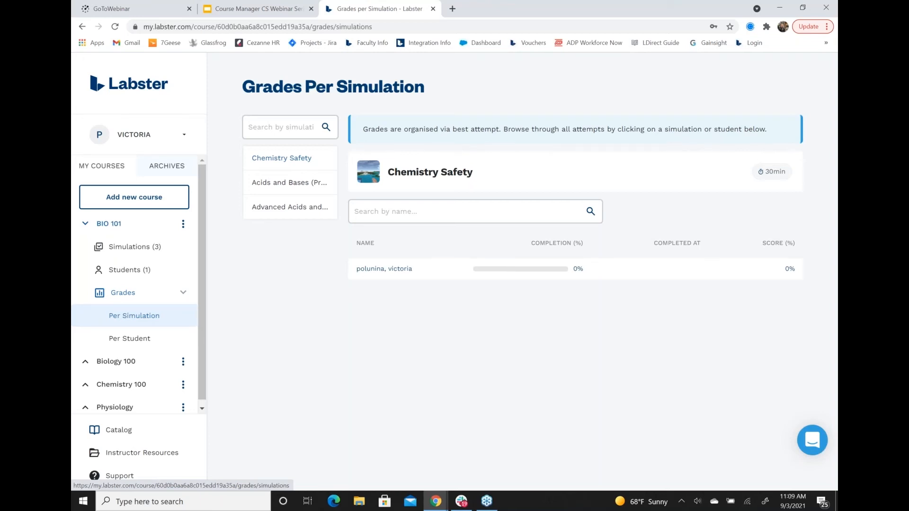
pyautogui.click(387, 274)
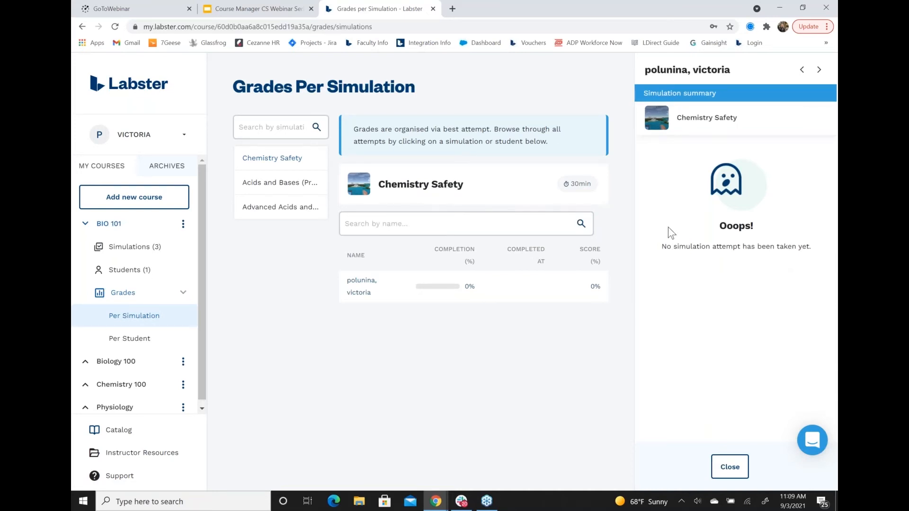
pyautogui.click(136, 338)
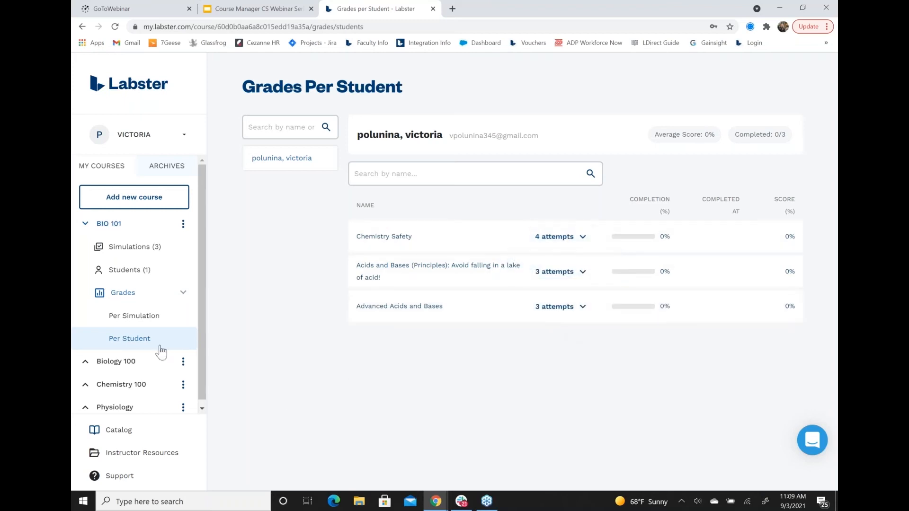
# View the course management options for BIO 101 and open the support chat
pyautogui.scroll(-1, 163, 349)
pyautogui.click(183, 219)
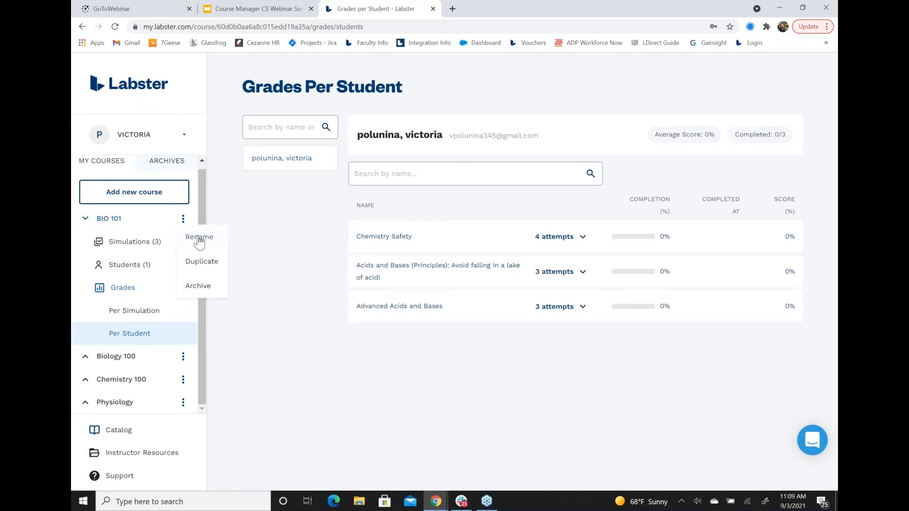
pyautogui.click(266, 284)
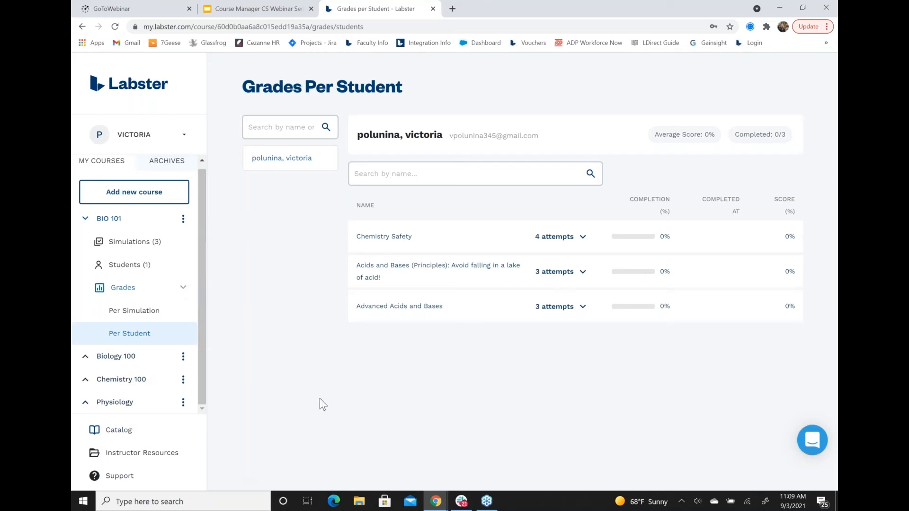
pyautogui.click(816, 445)
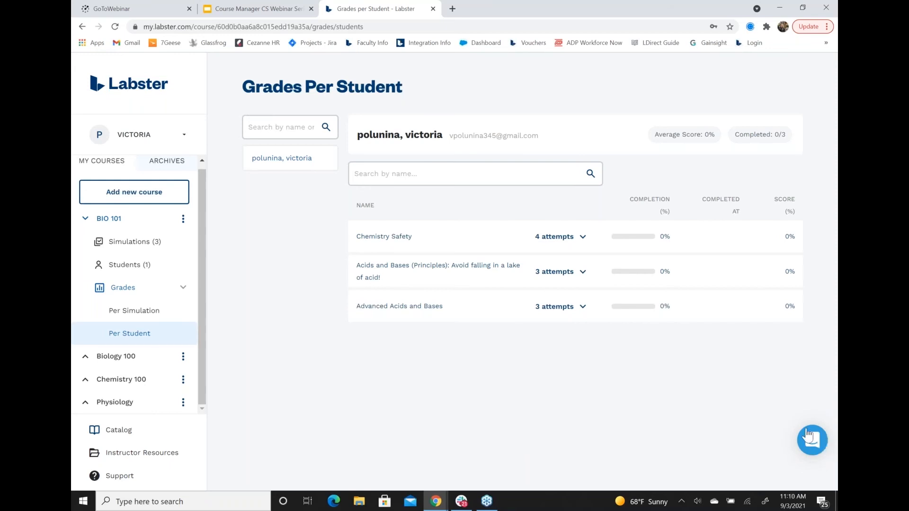